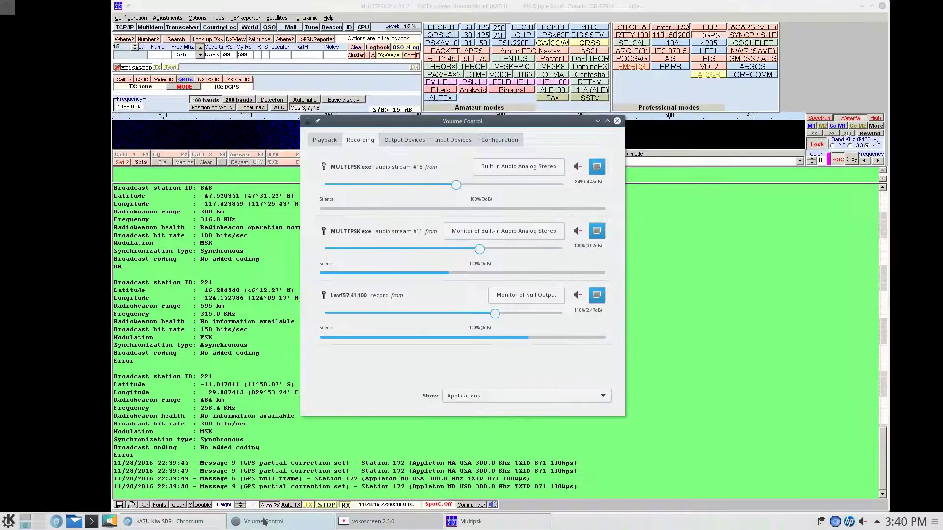
- Route the Lavf57.41.100 record stream from Blue Snowball Analog Stereo, then minimize Volume Control
mouse_move(264, 522)
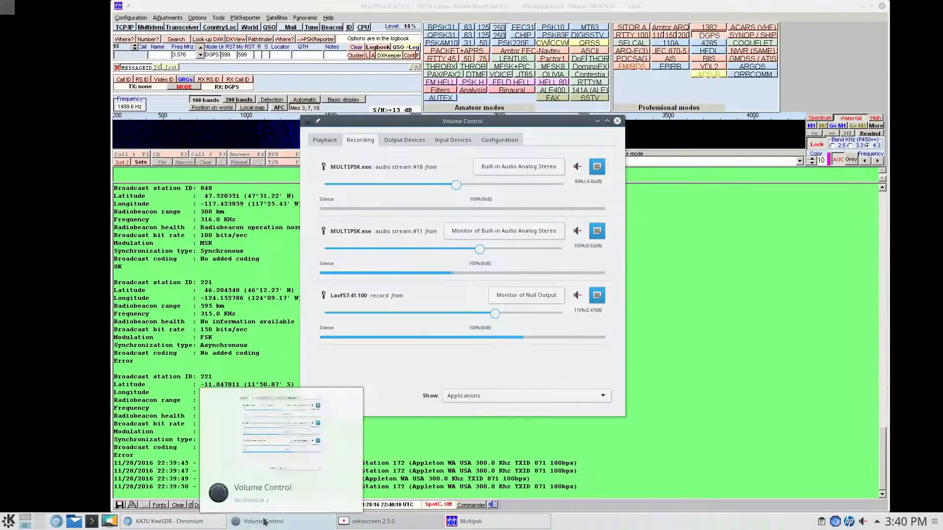
left_click(545, 294)
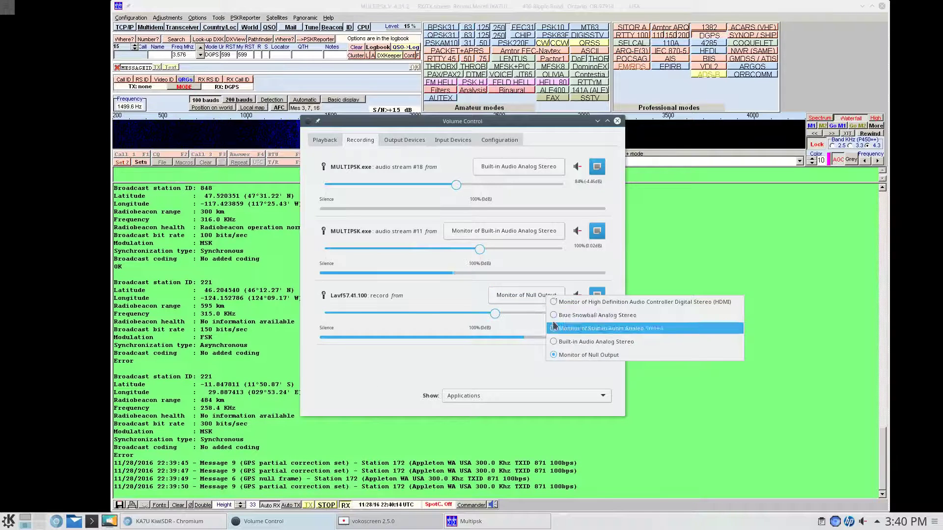
left_click(554, 316)
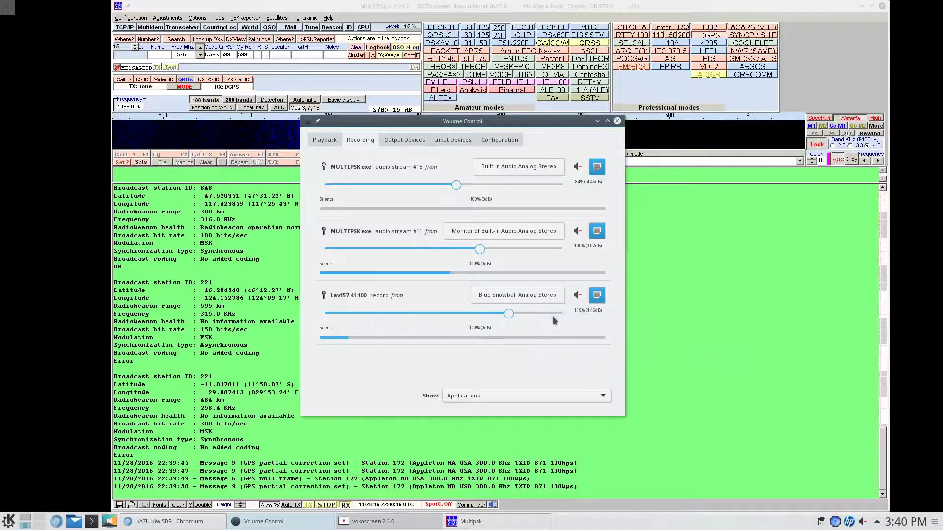
left_click(597, 121)
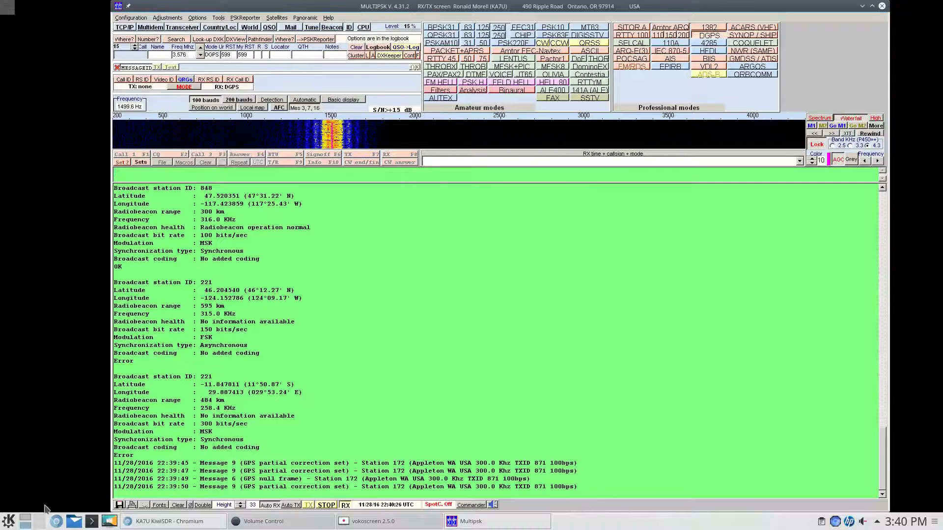
- Glance at the KiwiSDR receiver, return to MultiPSK, and scroll the DGPS log to the top
left_click(26, 521)
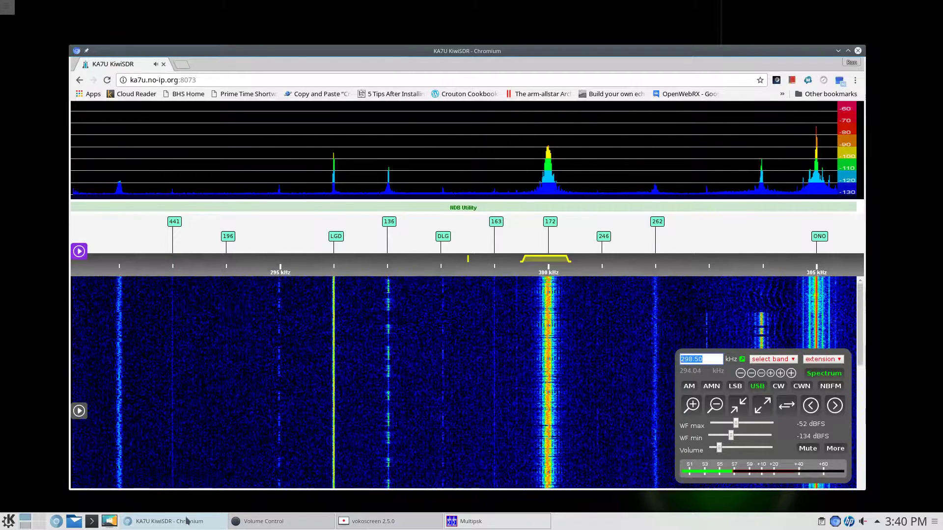
left_click(39, 527)
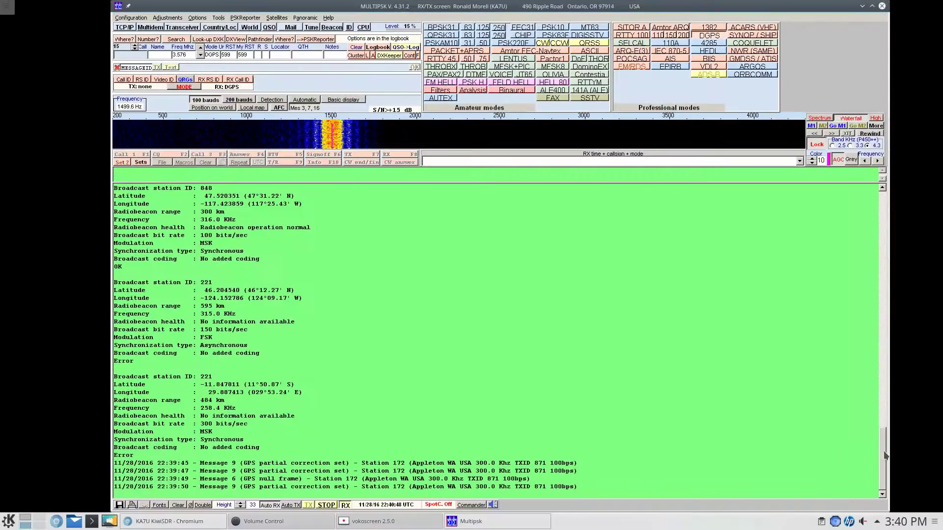
left_click_drag(882, 456, 871, 210)
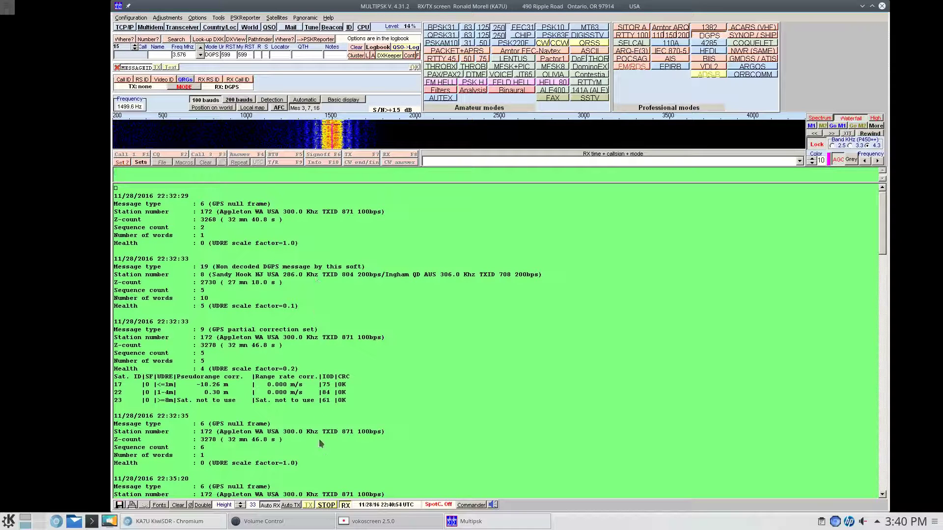
mouse_move(367, 526)
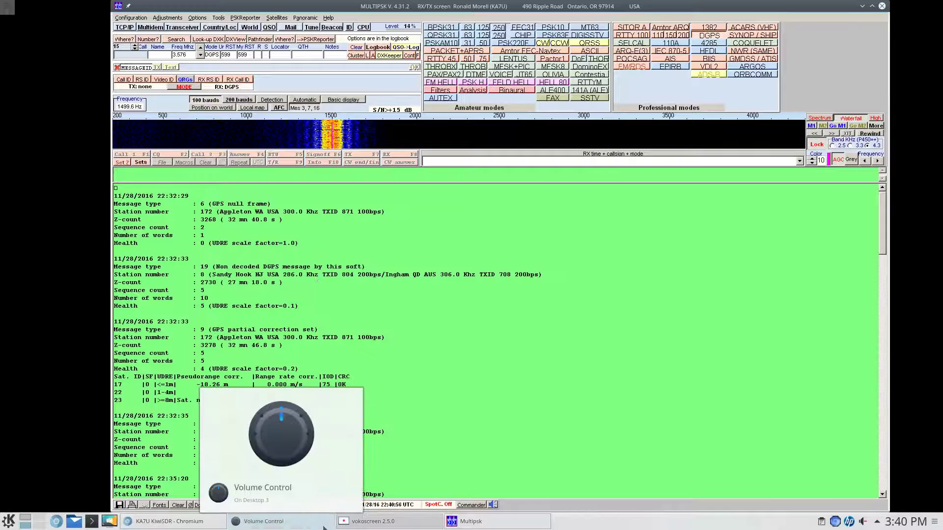
left_click(263, 522)
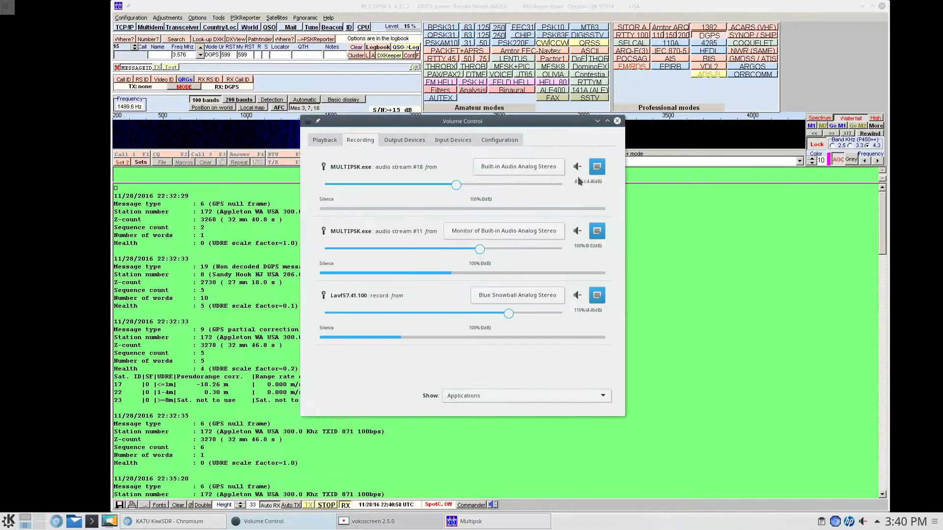
left_click(579, 168)
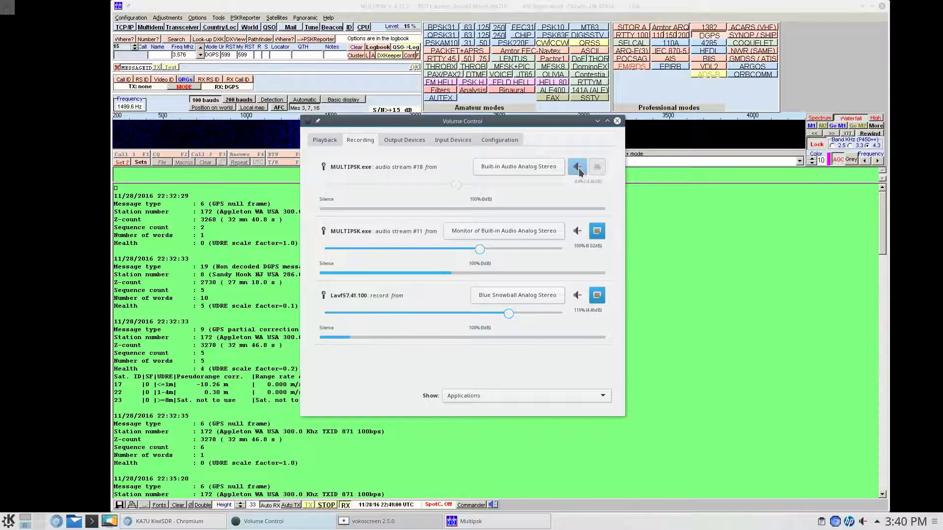
left_click(580, 171)
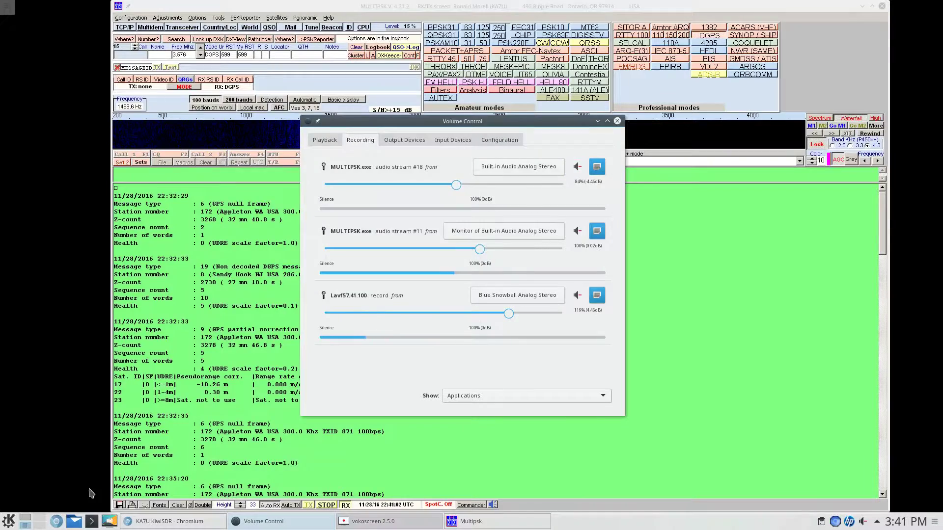
left_click(27, 522)
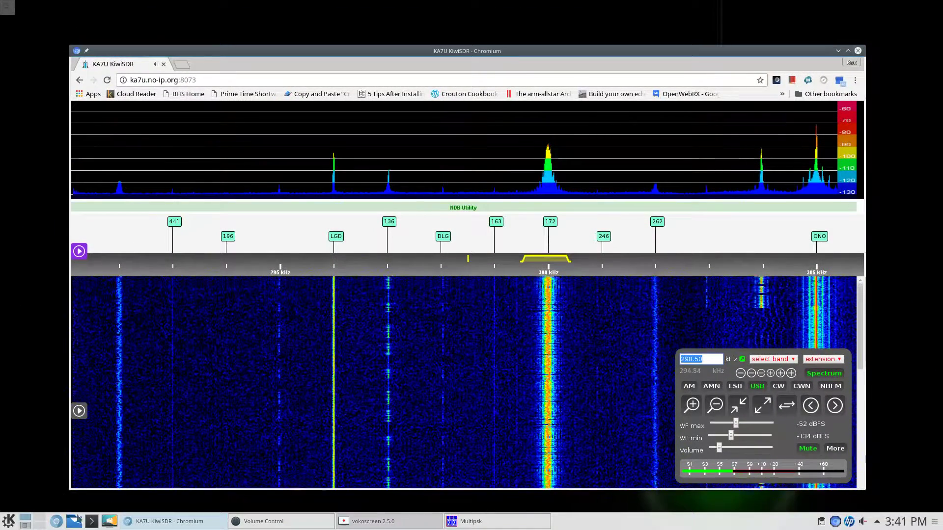
left_click(25, 524)
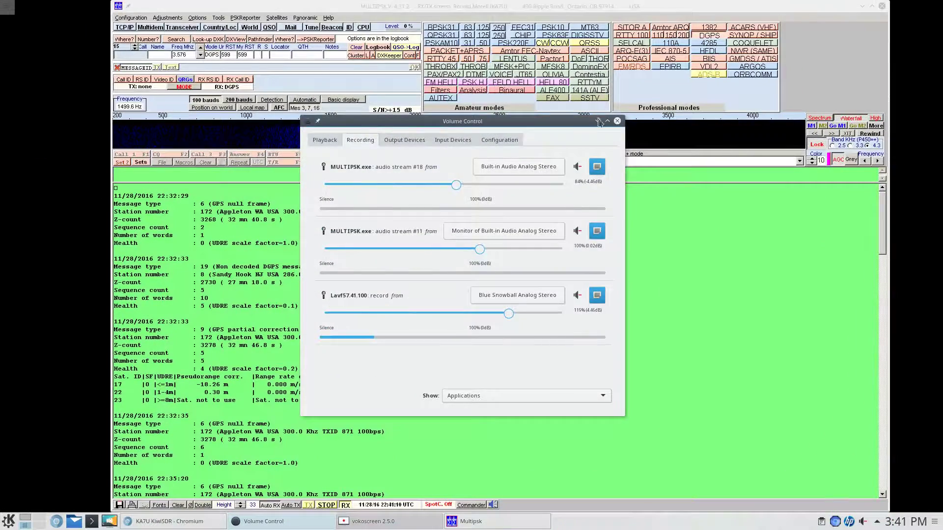
left_click(597, 121)
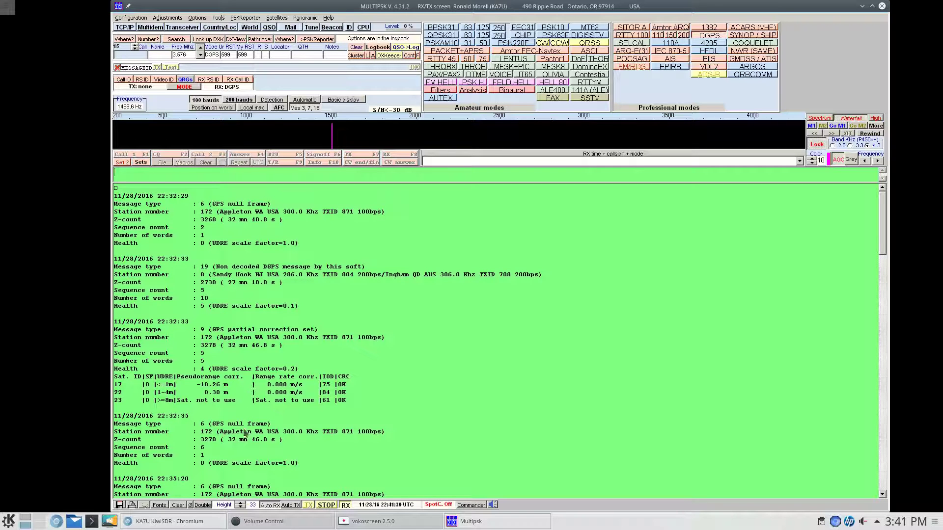
- Scroll the log down to the type 7 almanac listing stations 871, 848 and 221
mouse_move(878, 215)
left_mouse_down()
mouse_move(890, 277)
mouse_move(872, 412)
left_mouse_up()
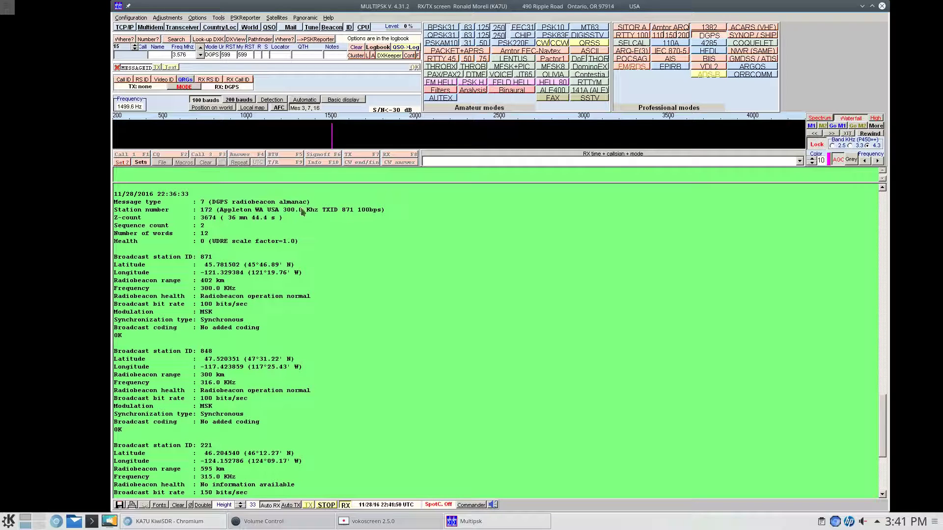
- Highlight 'almanac' and scroll to the latest type 9 and type 6 messages at 22:39
left_click_drag(307, 201, 281, 203)
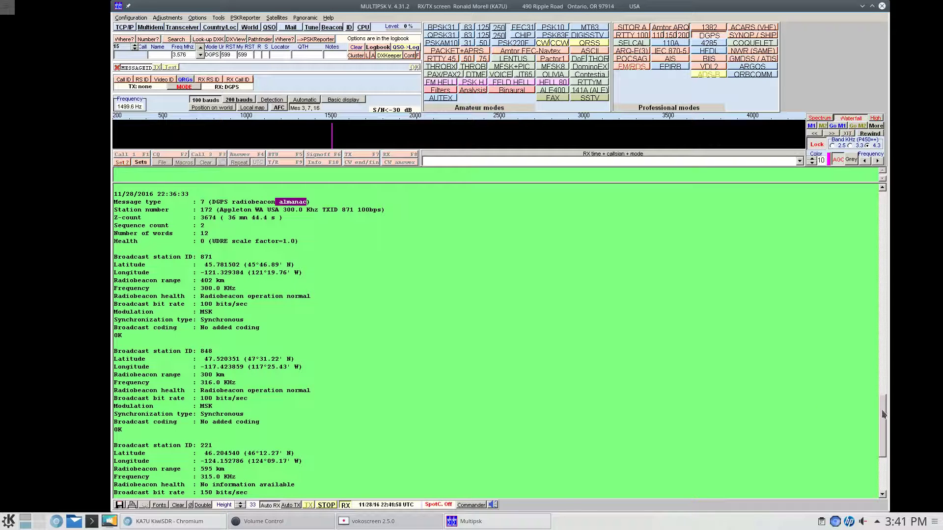
left_click_drag(882, 415, 890, 449)
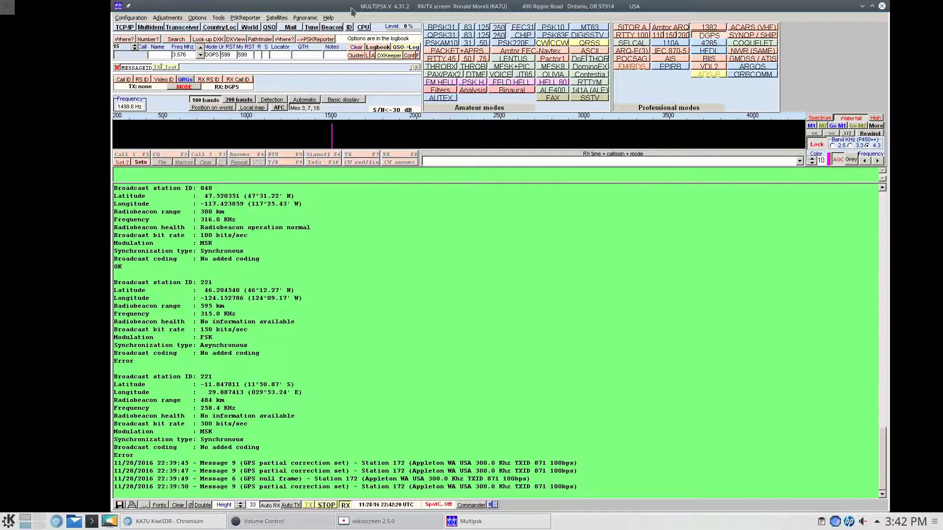
- Open and close the 172 beacon label's details in KiwiSDR, confirming Appleton WA at 300.0 kHz
left_click(23, 522)
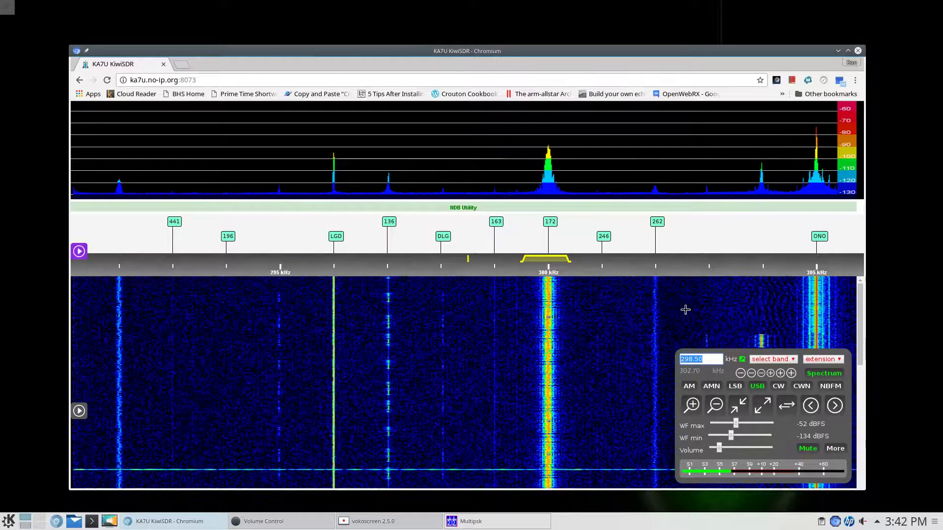
left_click(550, 222, "ctrl")
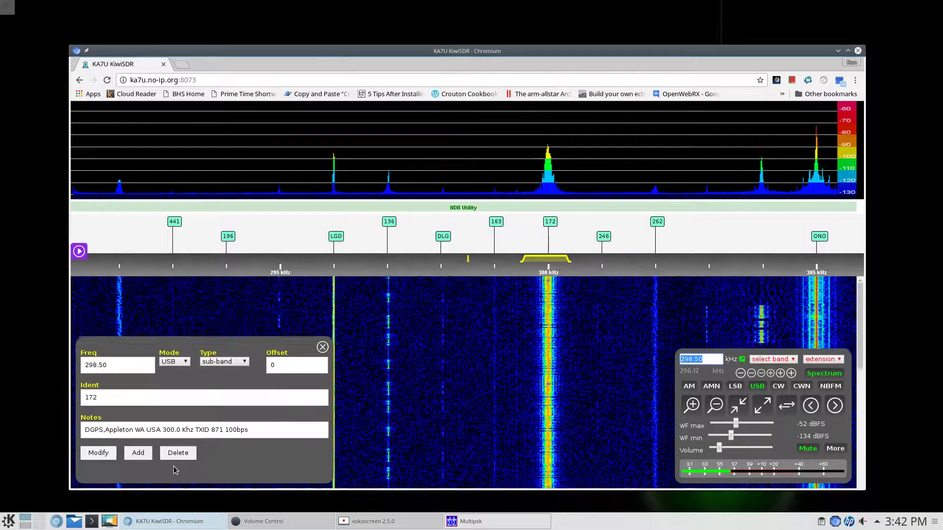
left_click(322, 348)
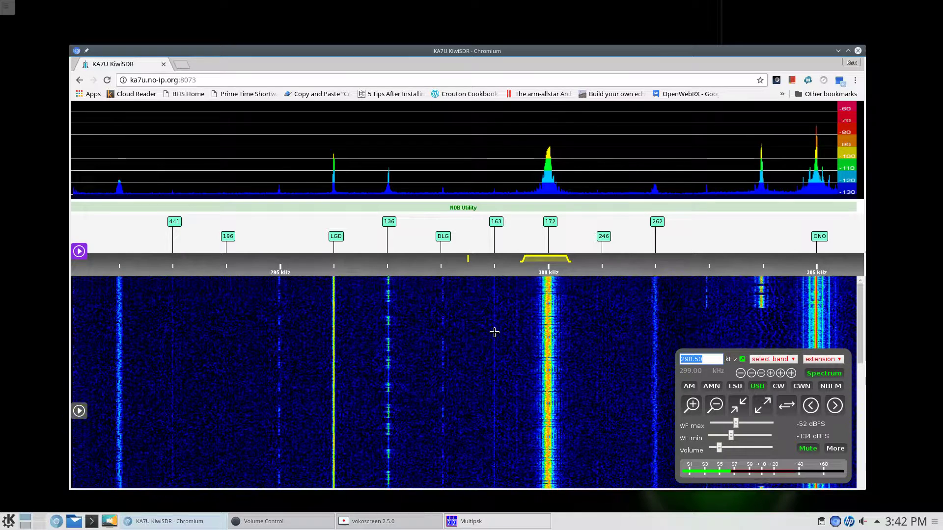
- Tune the KiwiSDR waterfall near 290 kHz, then fine-tune to 290.50 kHz USB
left_click(119, 294)
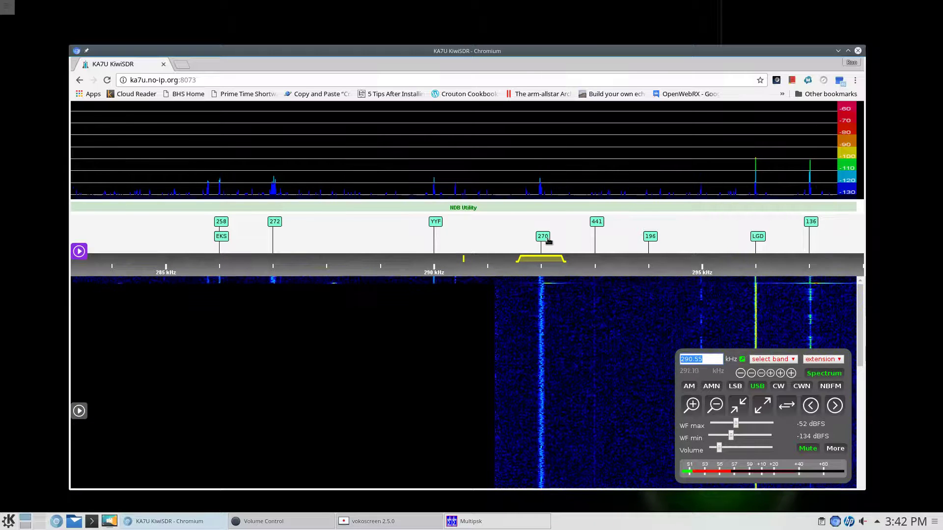
left_click(547, 239)
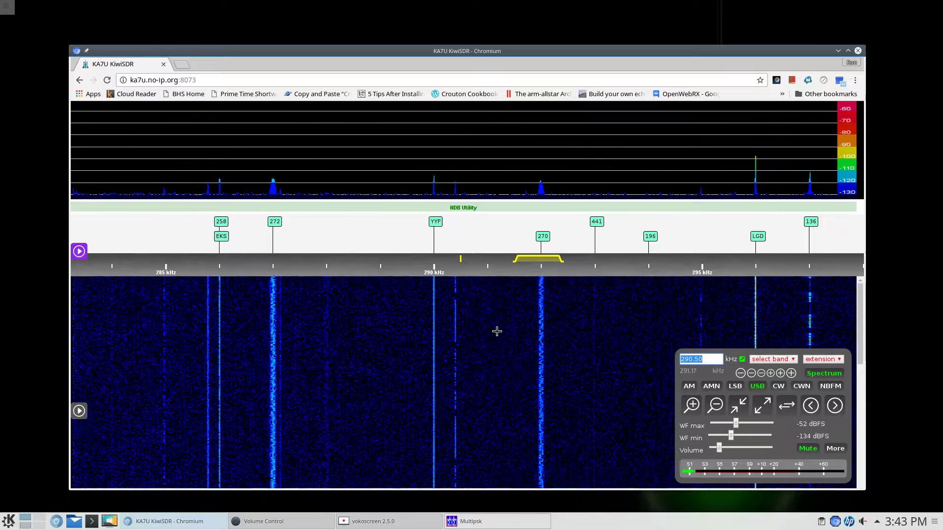
- Bring the vokoscreen 2.5.0 window forward from the taskbar
left_click(393, 521)
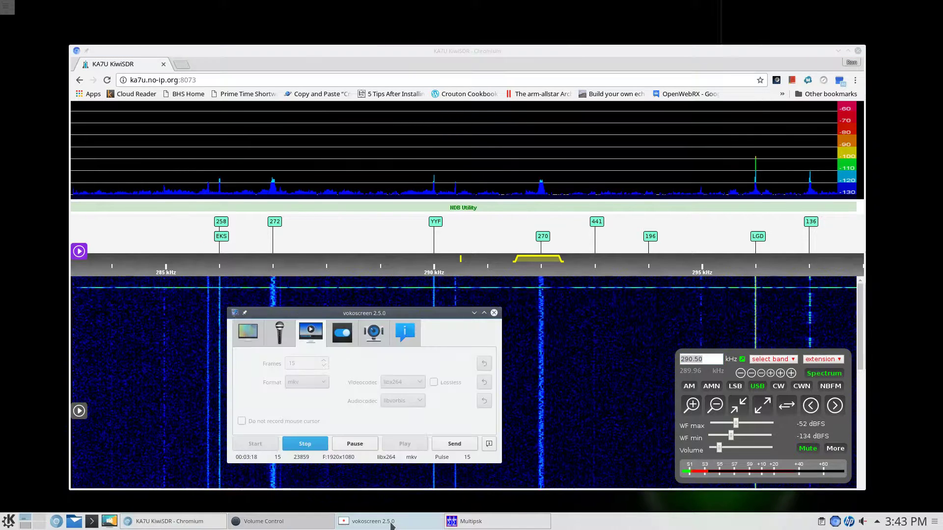